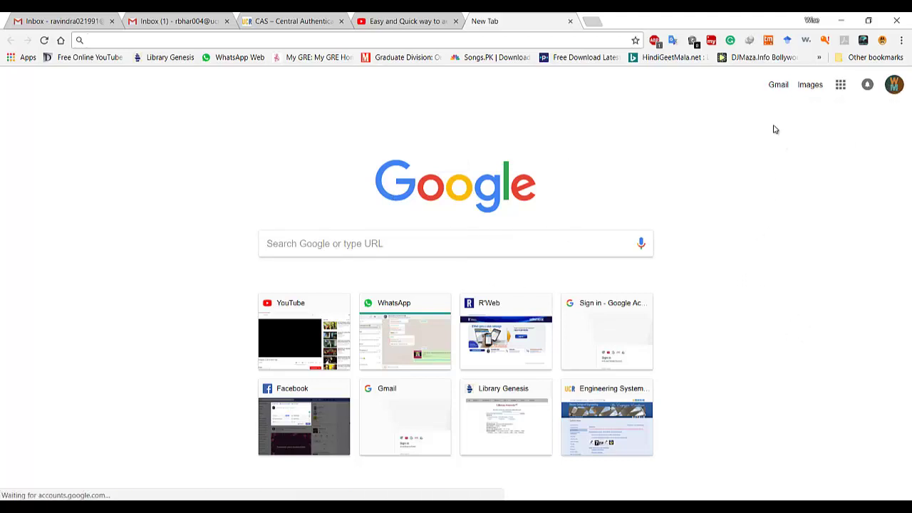
Step: Browse the Google apps grid, then close it
click(841, 85)
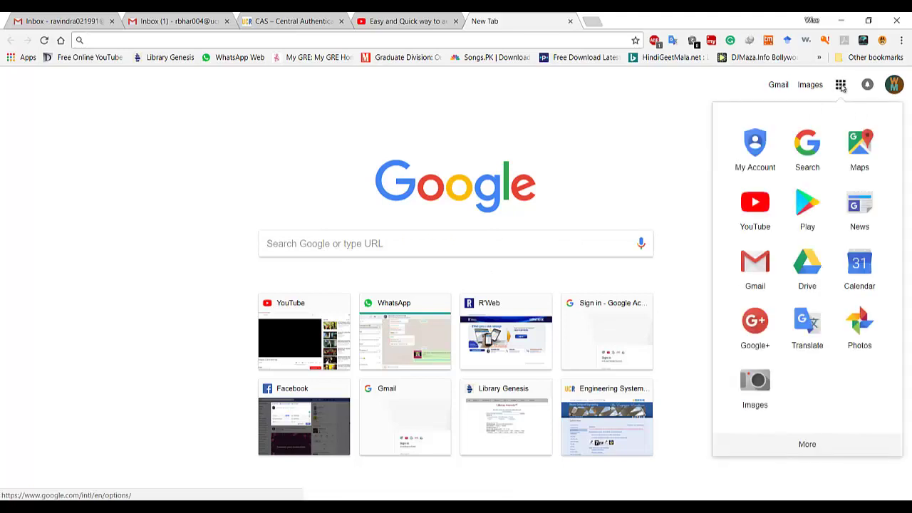
scroll(757, 287, down, 5)
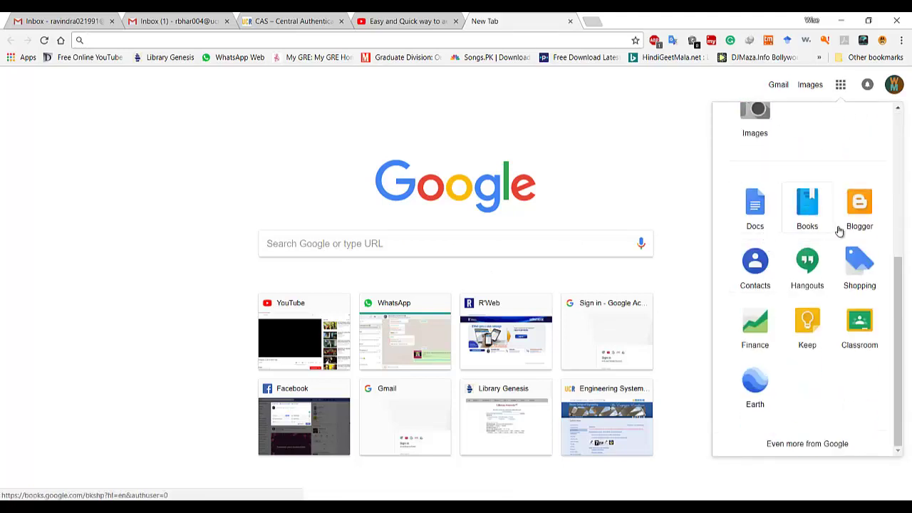
scroll(822, 332, up, 2)
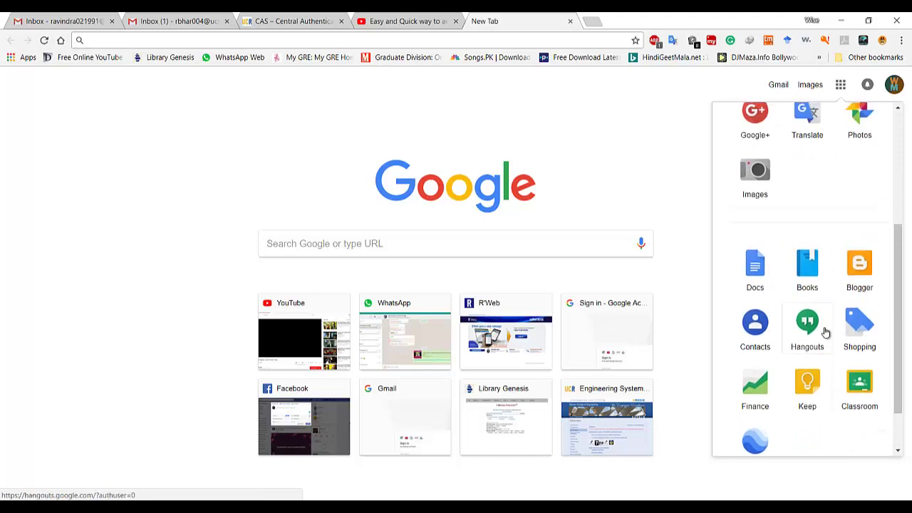
scroll(824, 332, up, 5)
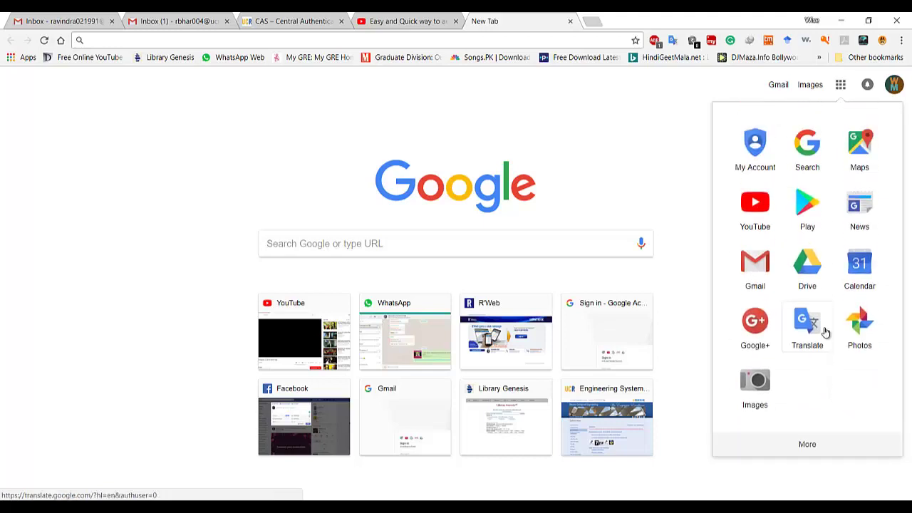
scroll(825, 332, down, 5)
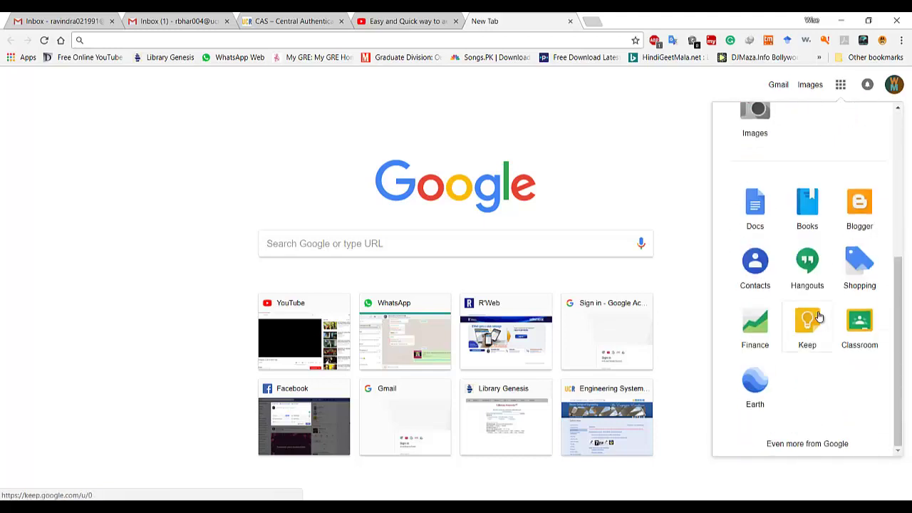
click(663, 178)
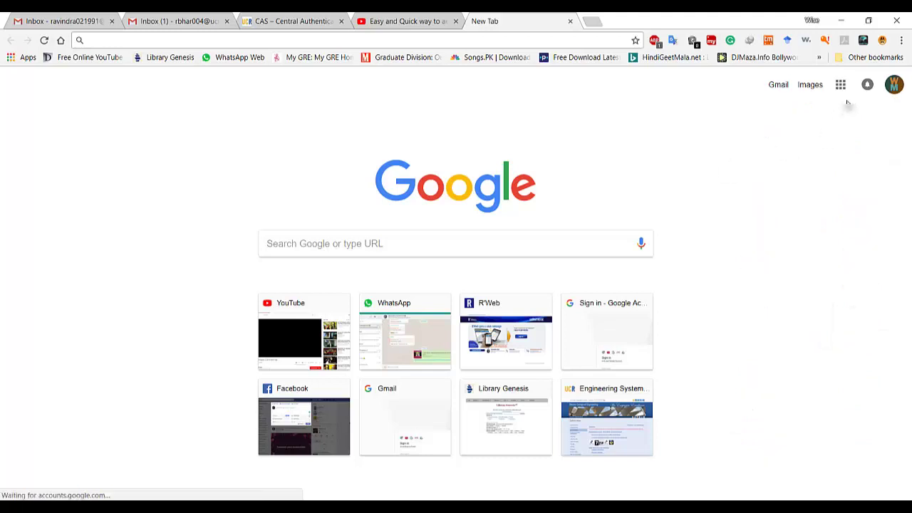
Step: Switch to the other signed-in Google account and reopen the apps grid
click(895, 84)
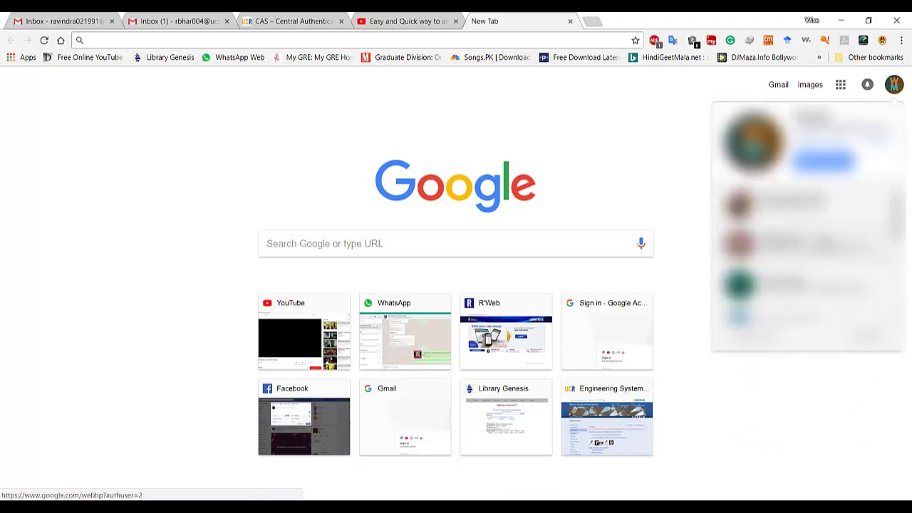
click(812, 208)
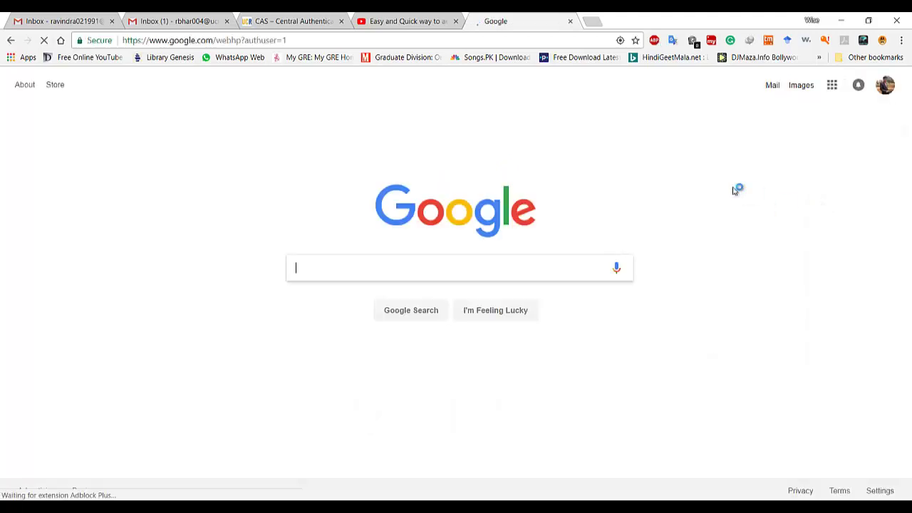
click(831, 87)
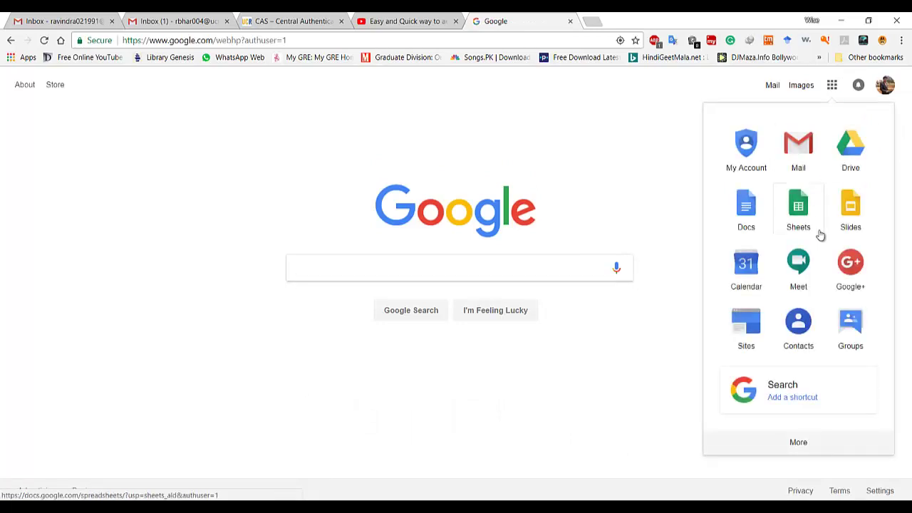
scroll(820, 235, down, 4)
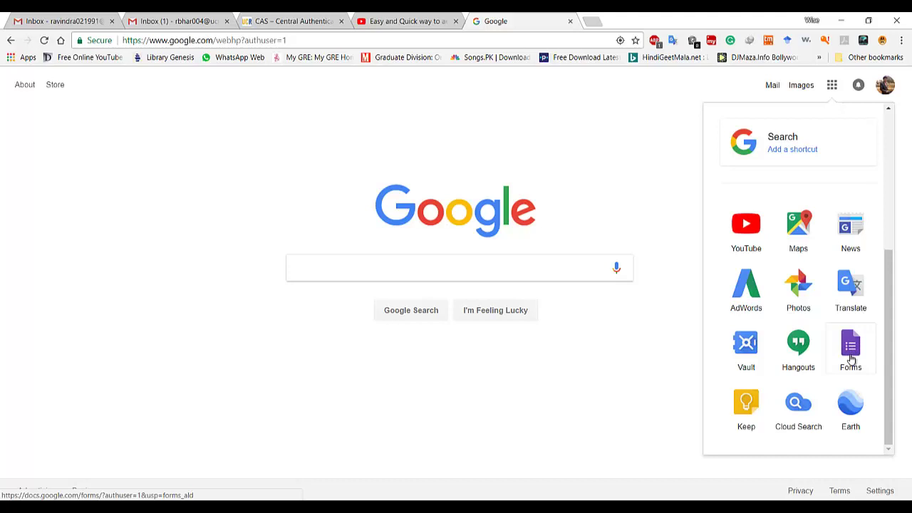
Step: Search Google for 'add google form' in a new tab
click(591, 21)
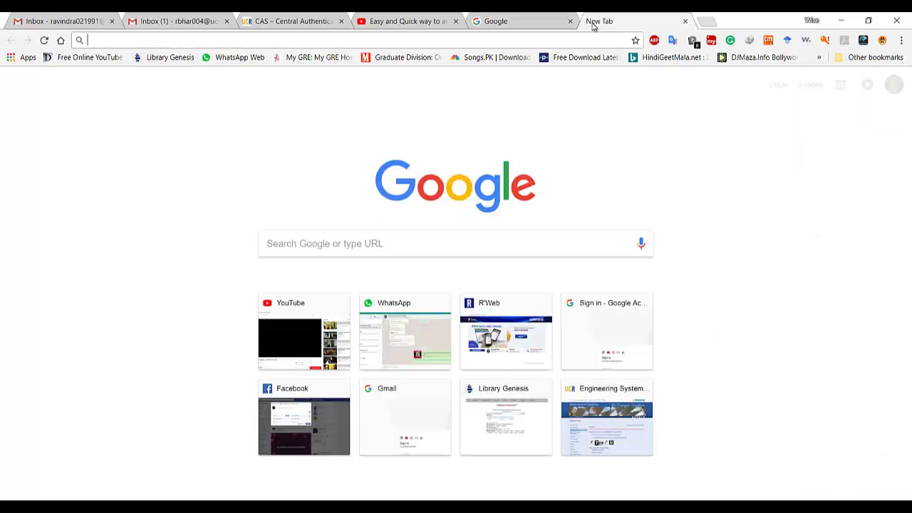
text(add )
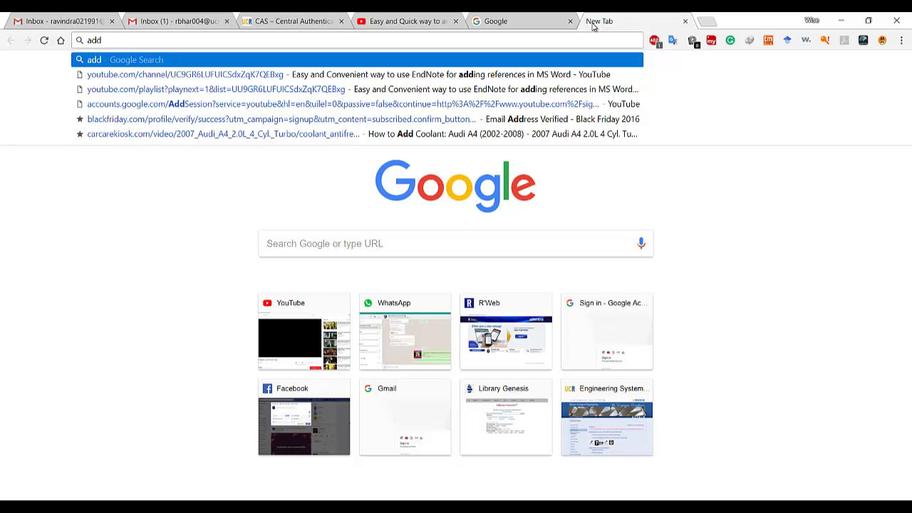
text(googh)
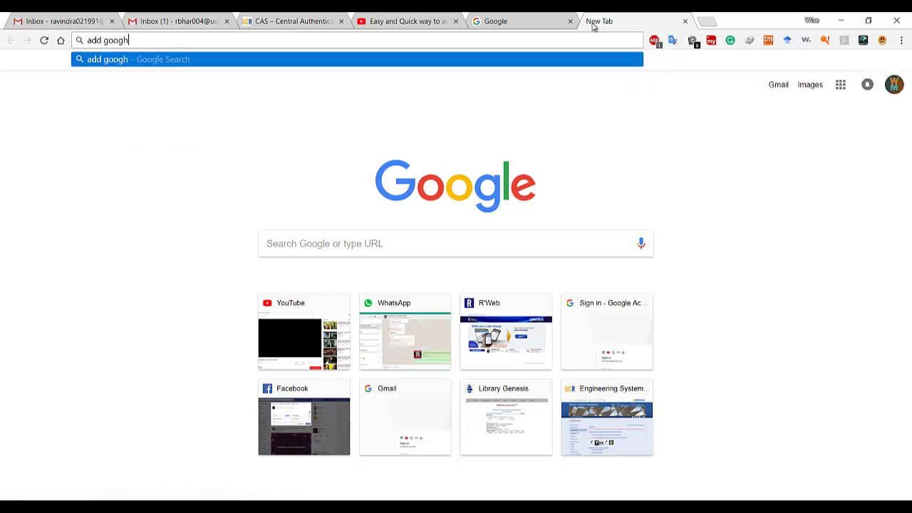
key(BackSpace)
text(le form)
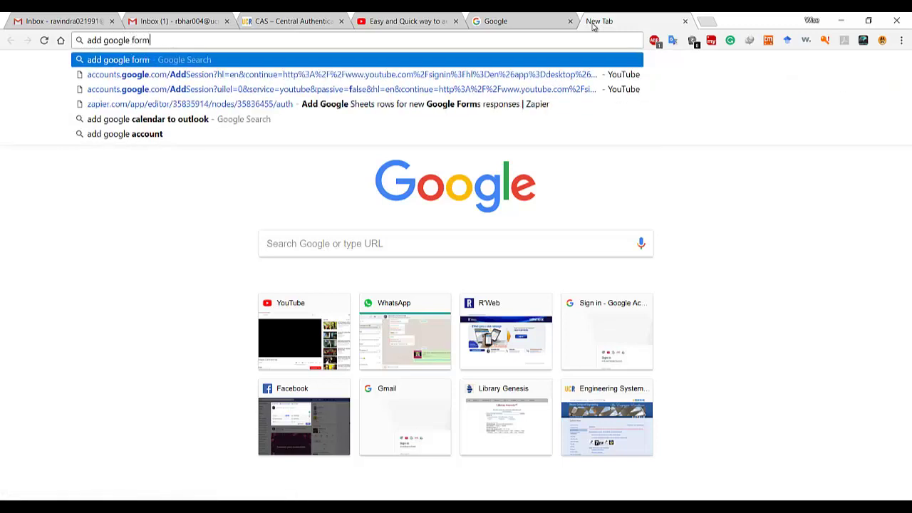
key(Return)
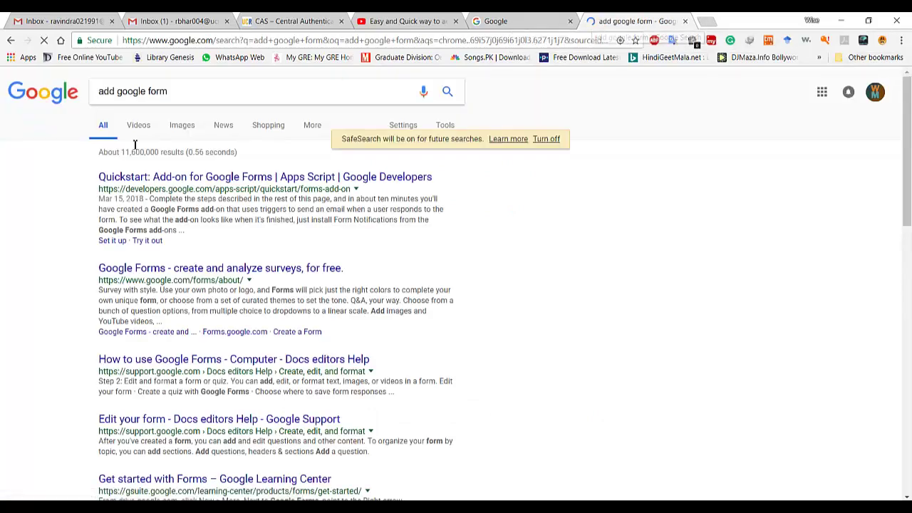
Step: Read the Apps Script quickstart for Forms add-ons, then close its tab
click(147, 178)
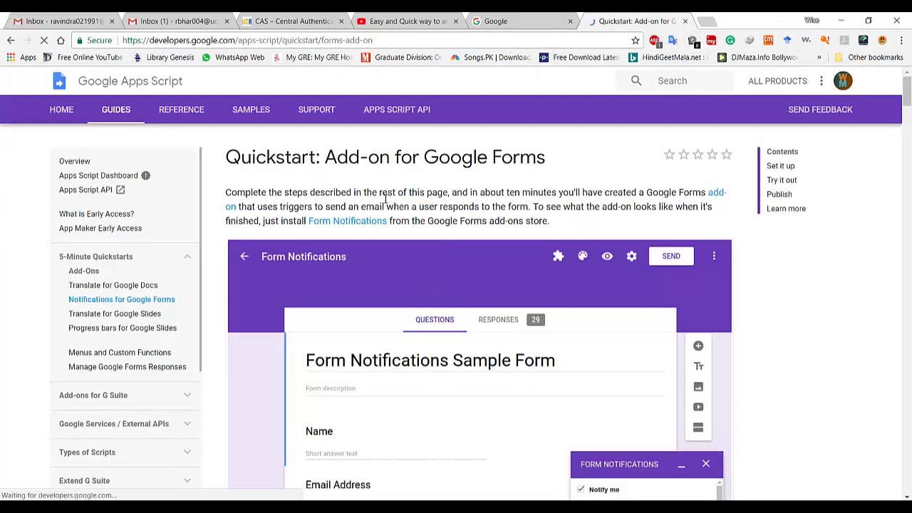
scroll(459, 238, down, 3)
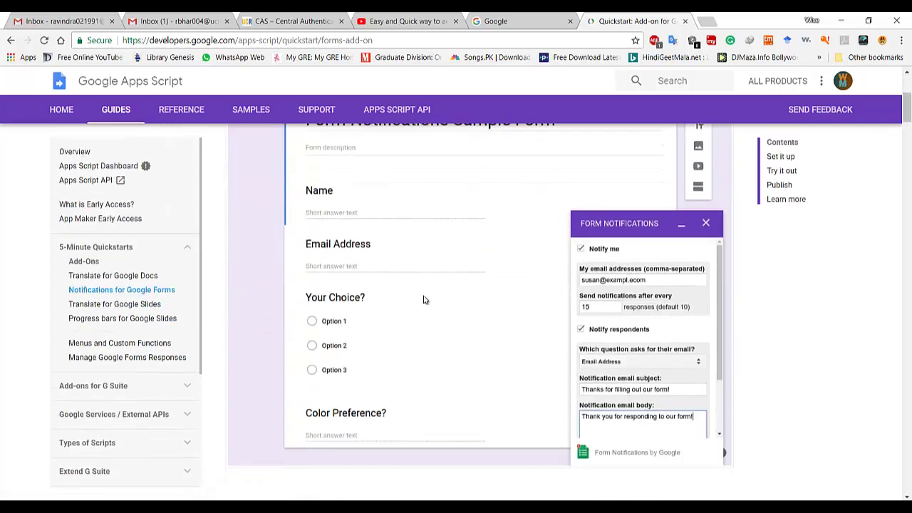
scroll(423, 295, up, 3)
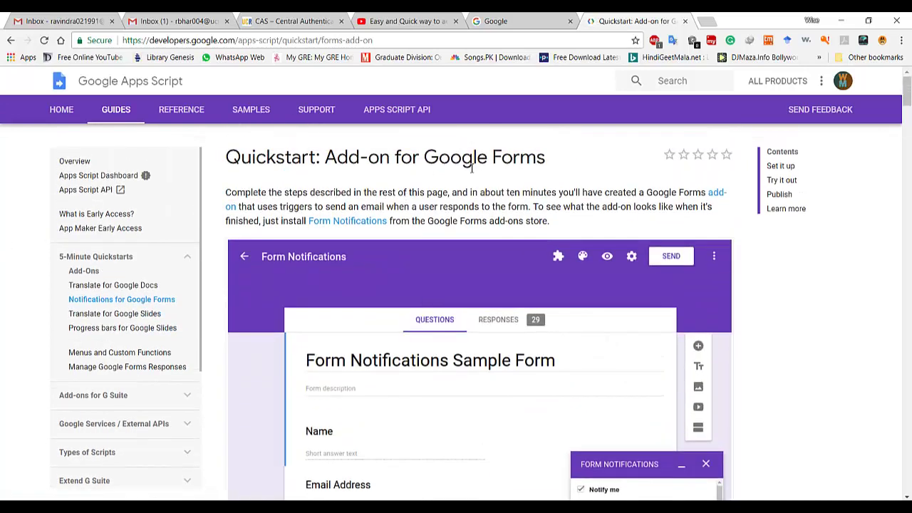
click(685, 22)
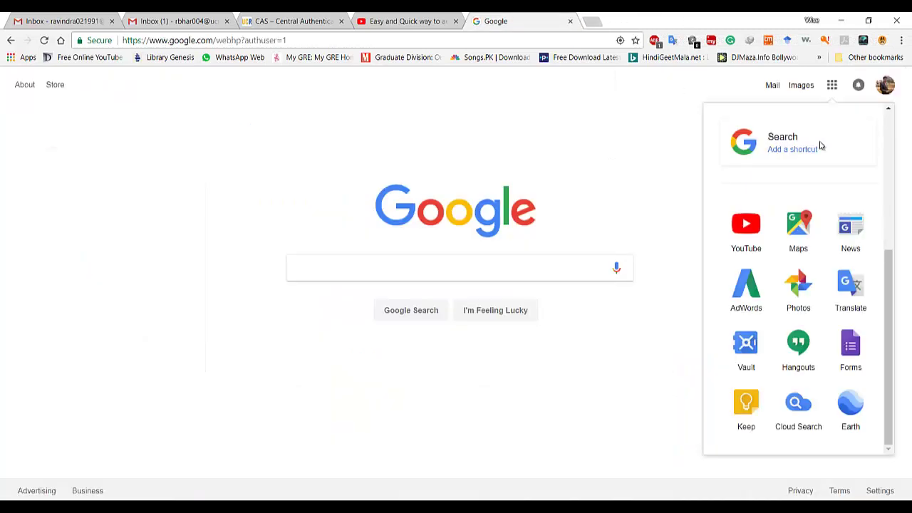
Step: Open Google Forms from the apps grid and start a Blank form
click(855, 356)
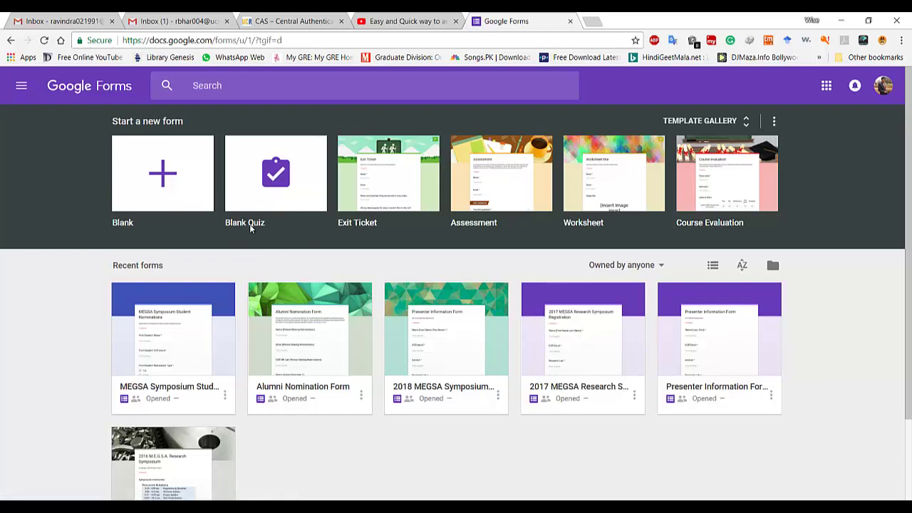
click(162, 175)
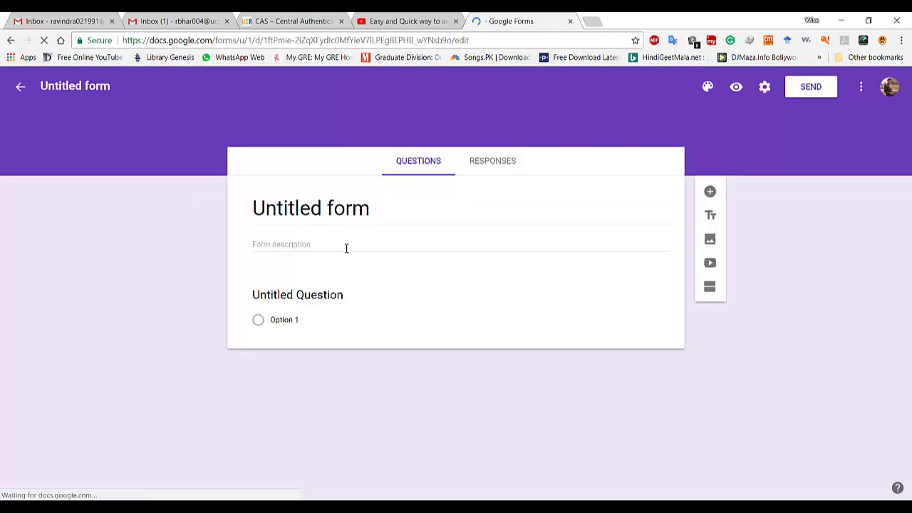
Step: Title the form 'Options for Menu' and begin the description with 'Please selec'
click(314, 207)
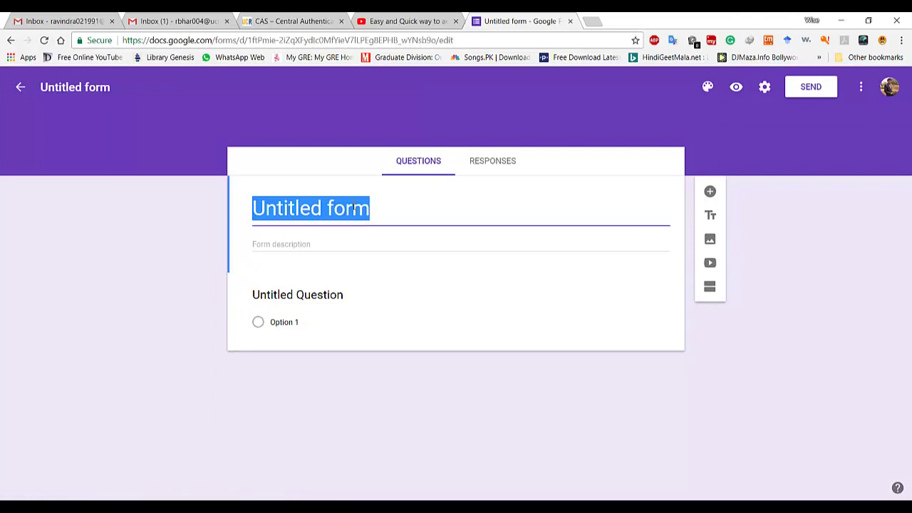
text(Options)
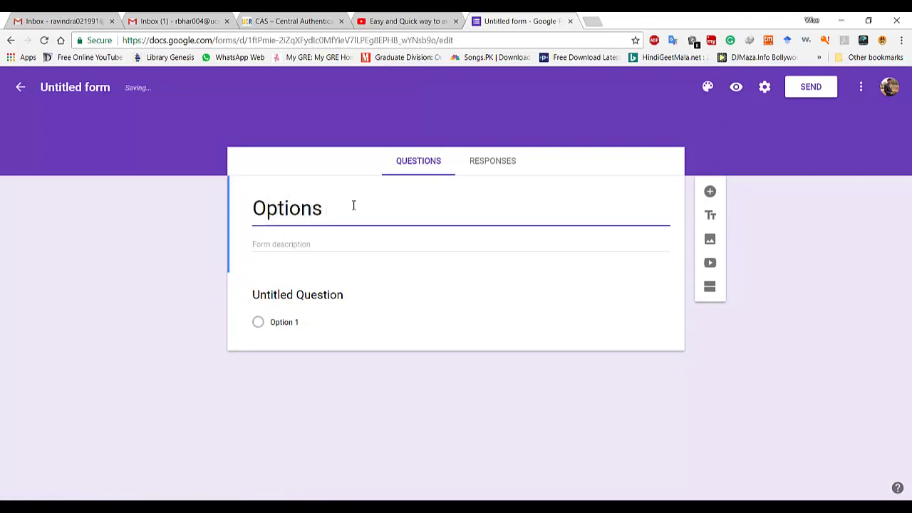
text( for)
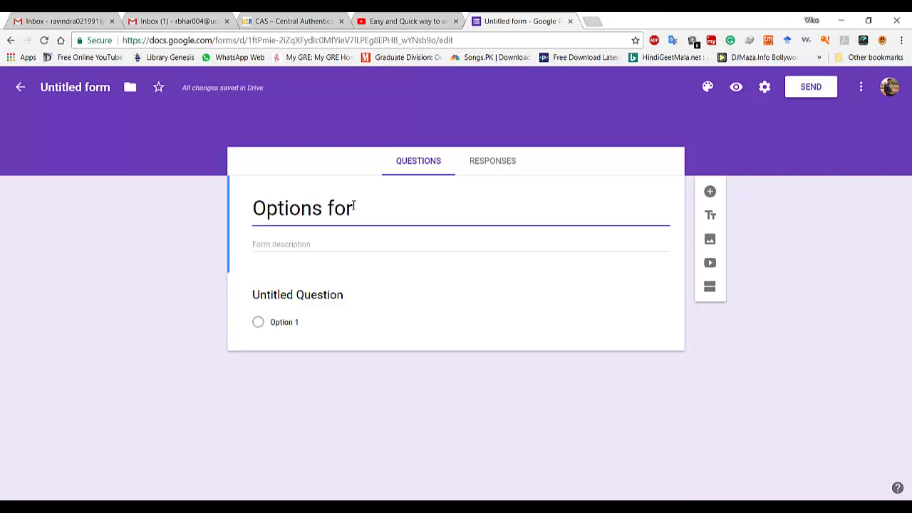
text( Menu)
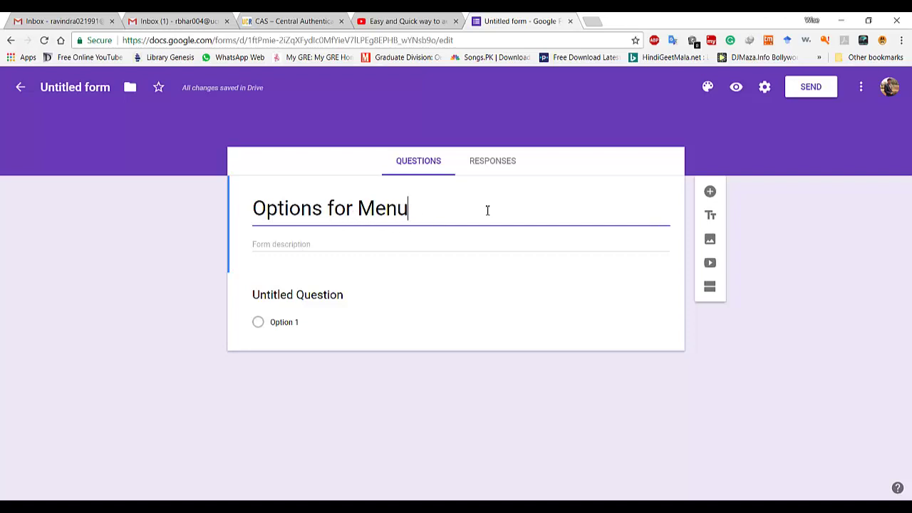
click(302, 244)
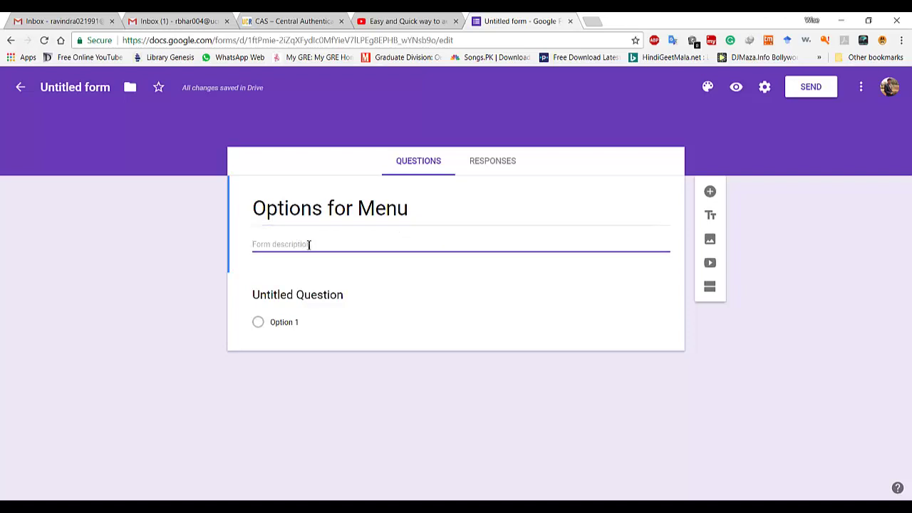
text(Please select the food o)
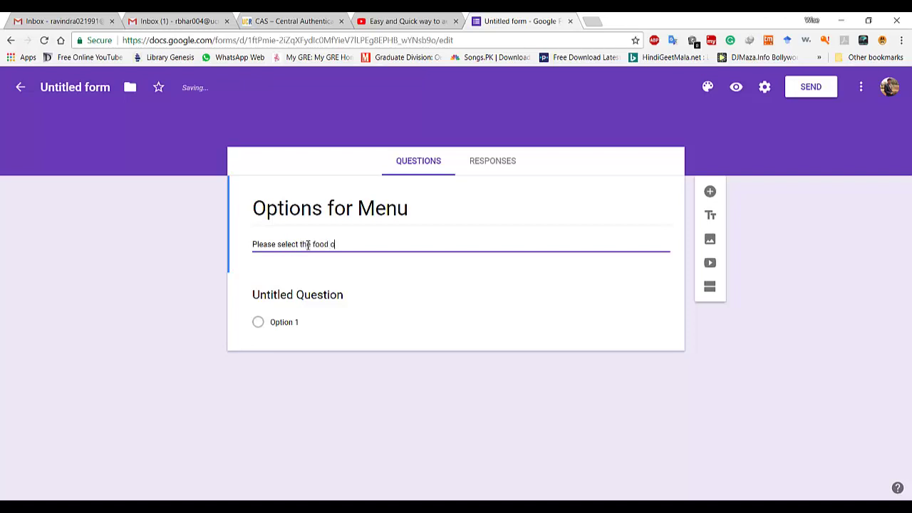
Step: Continue the description: 'the food options which you would like to get during MEGSA S'
text(ptions which you wou)
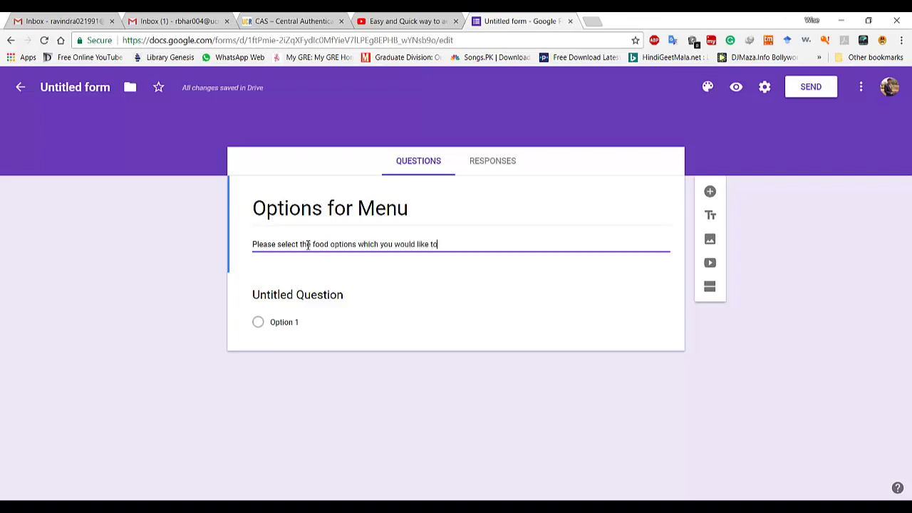
text(ld like to get during ME)
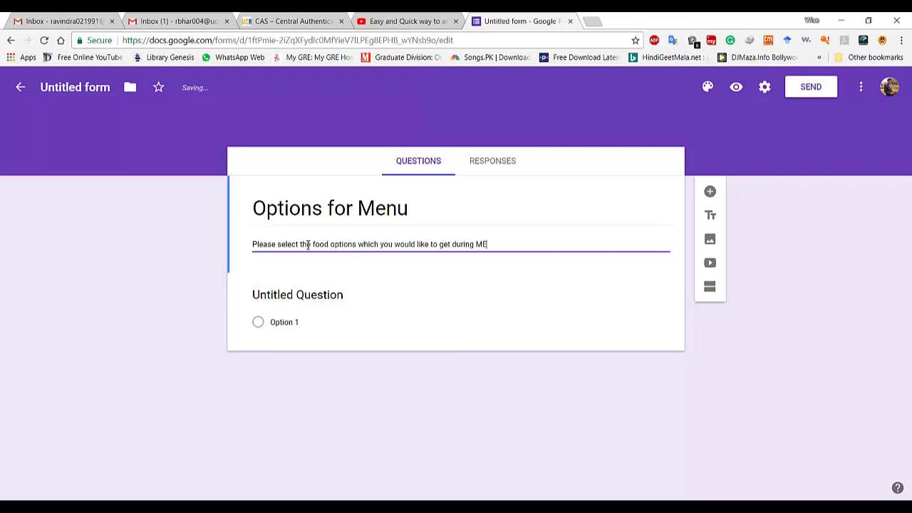
text(GSA Symposium)
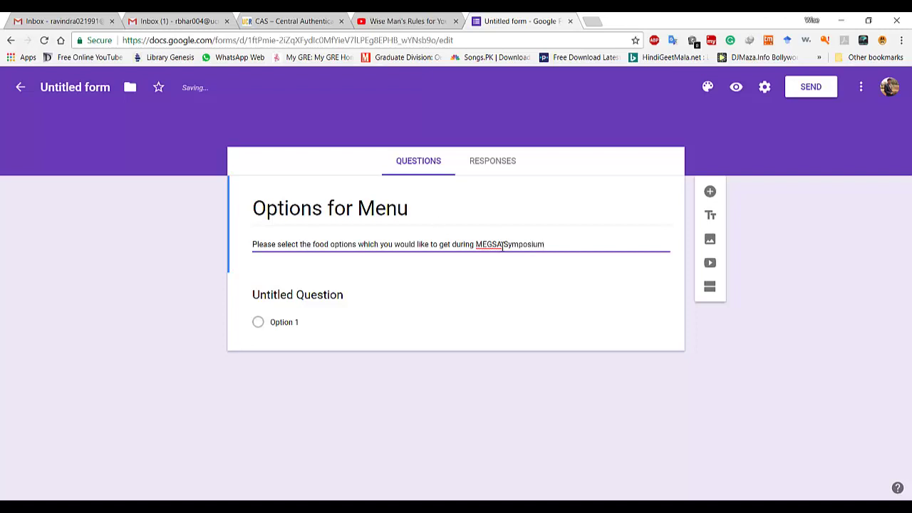
Step: Keep the first question's type as Multiple choice
click(271, 295)
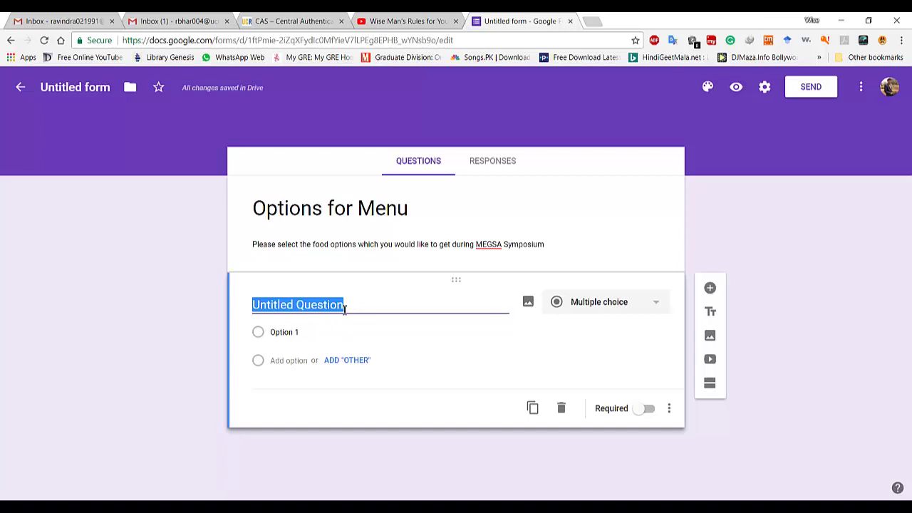
click(619, 301)
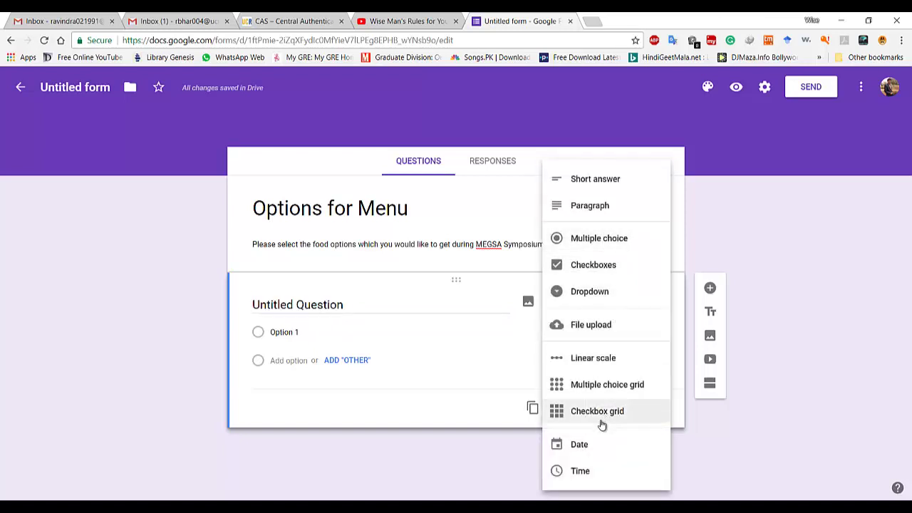
click(722, 193)
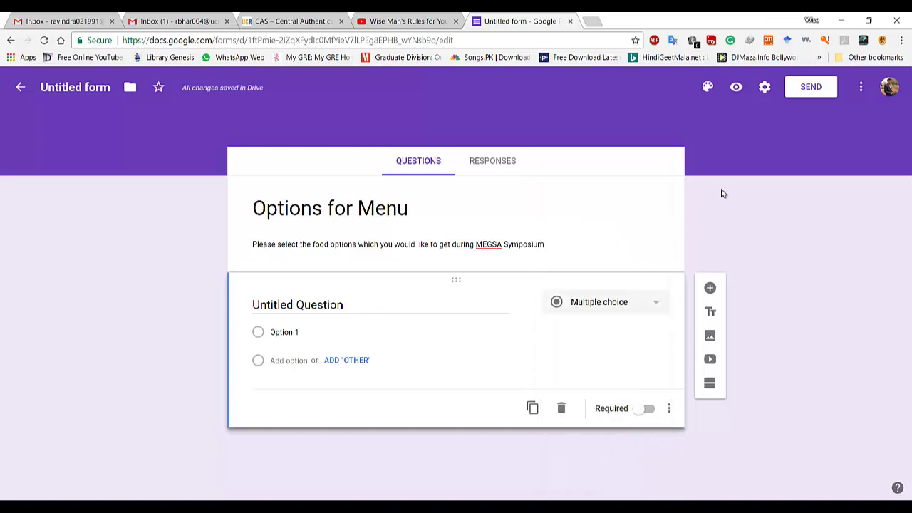
Step: Add a second question below the first, then add and delete an extra section
click(710, 289)
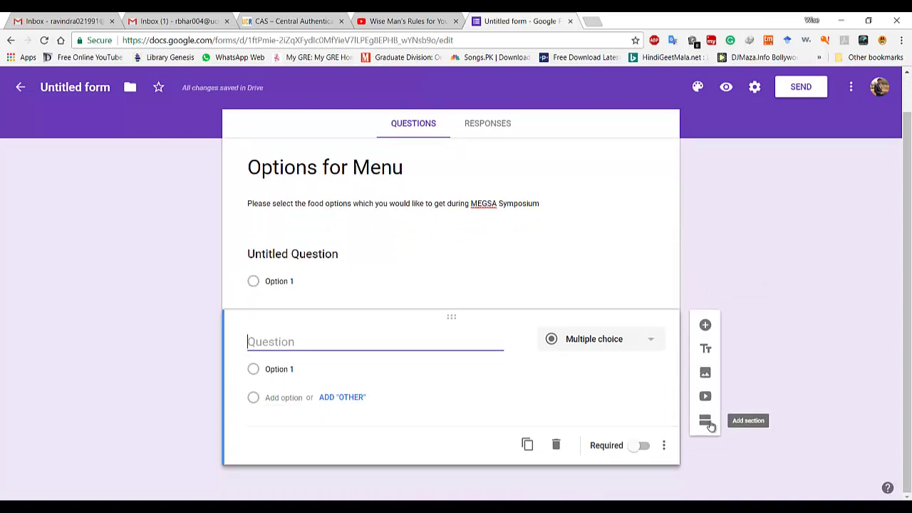
click(705, 423)
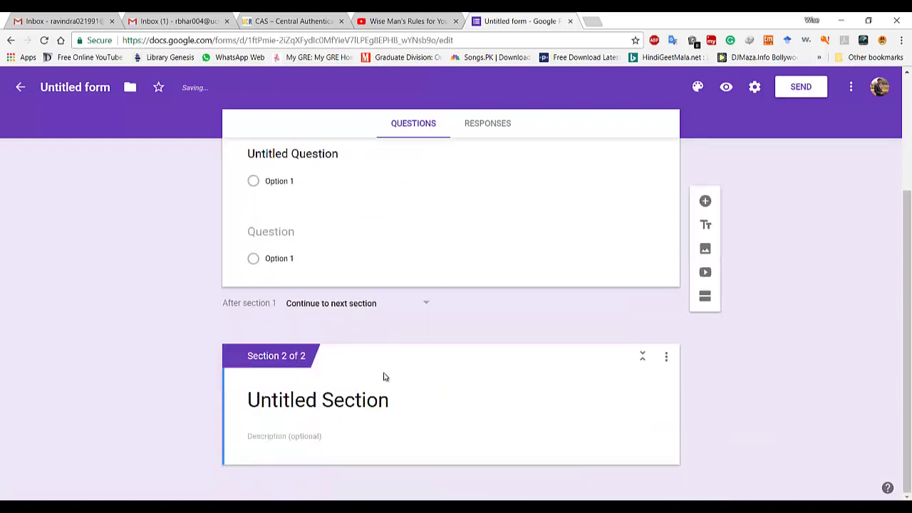
click(666, 356)
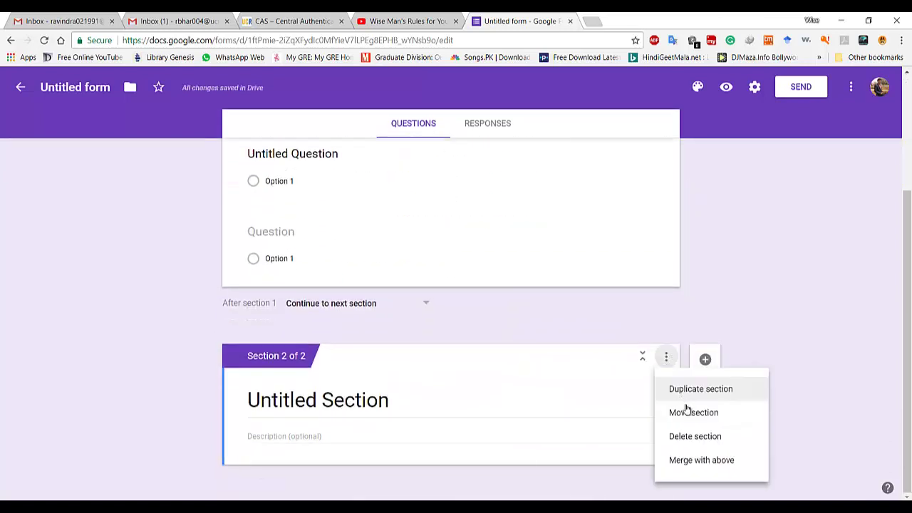
click(695, 436)
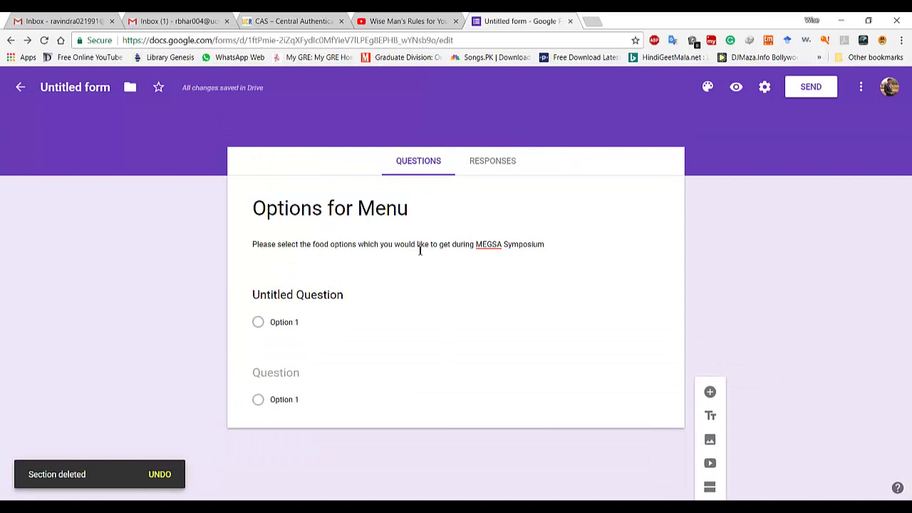
click(765, 87)
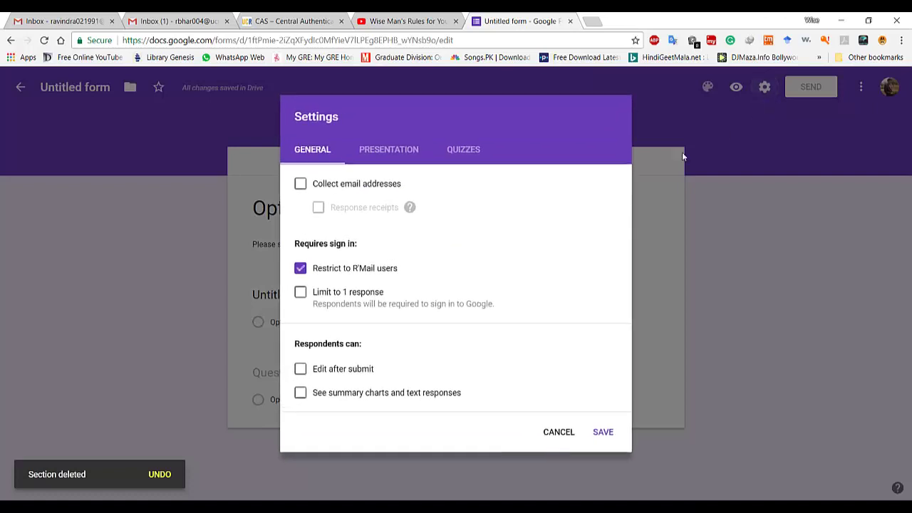
click(451, 150)
click(368, 153)
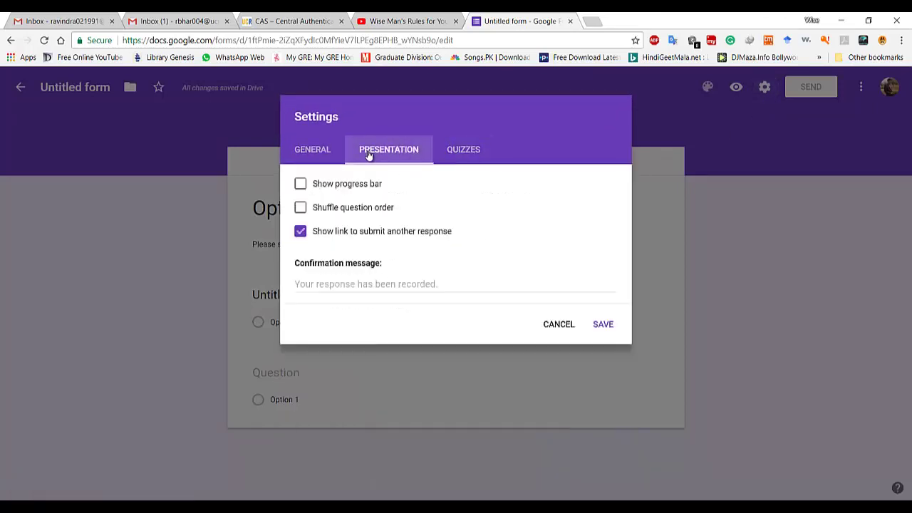
click(312, 156)
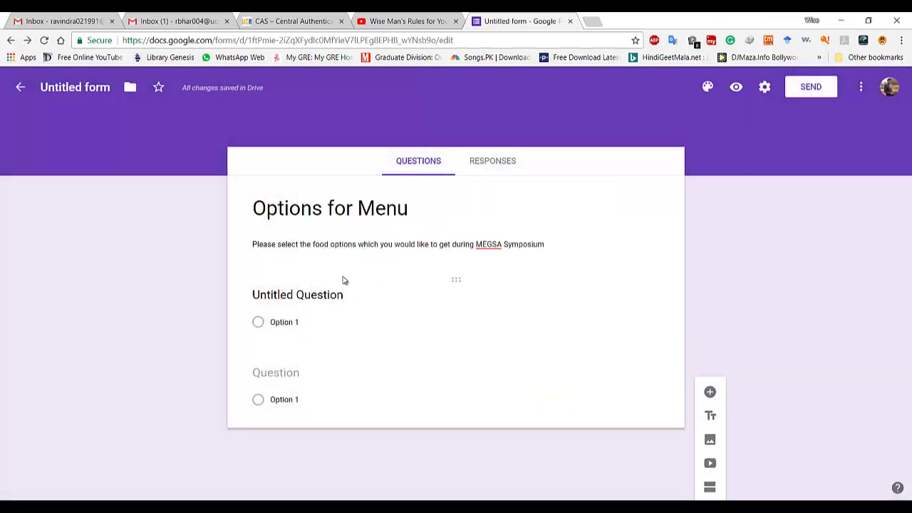
click(559, 433)
click(276, 300)
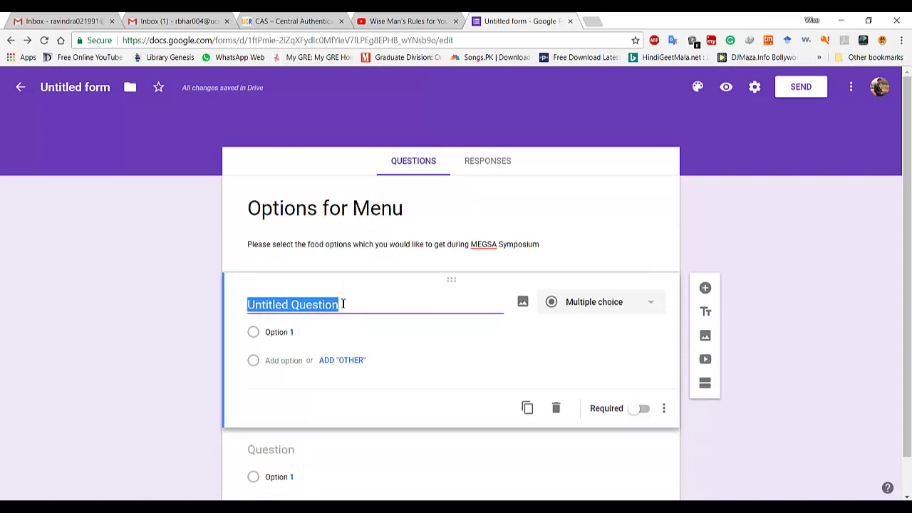
Step: Title the first question 'Vegan' with answer choices Yes and No
text(Vegan)
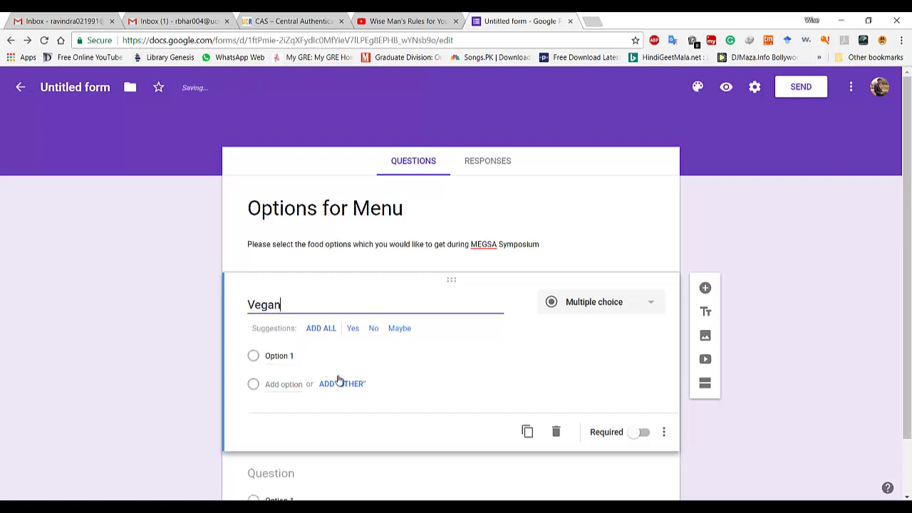
click(281, 357)
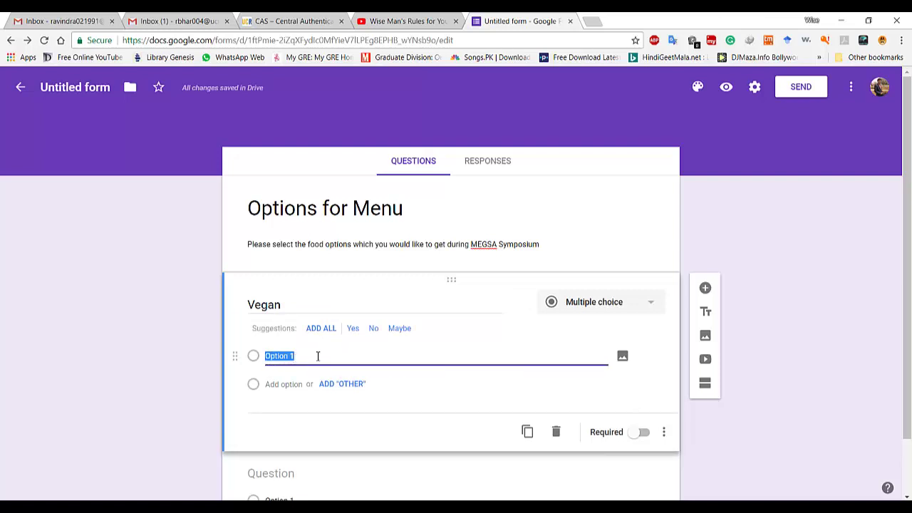
click(355, 329)
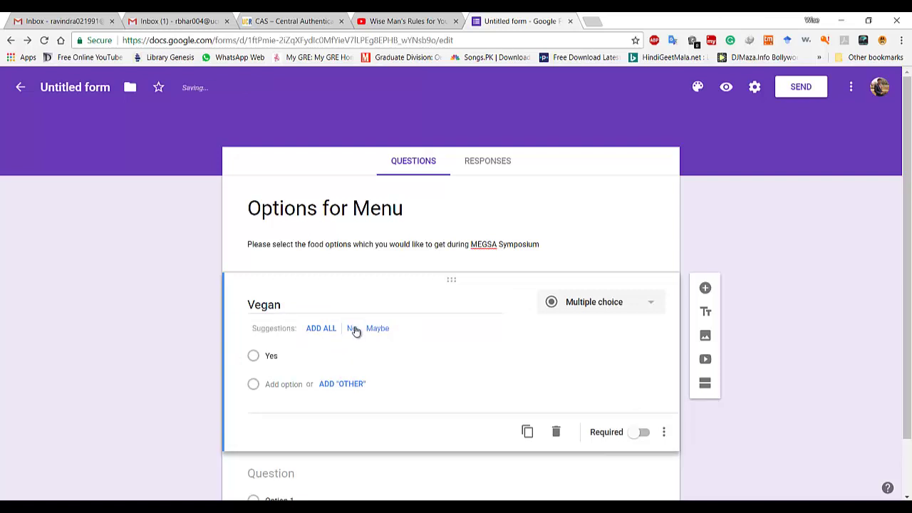
click(350, 329)
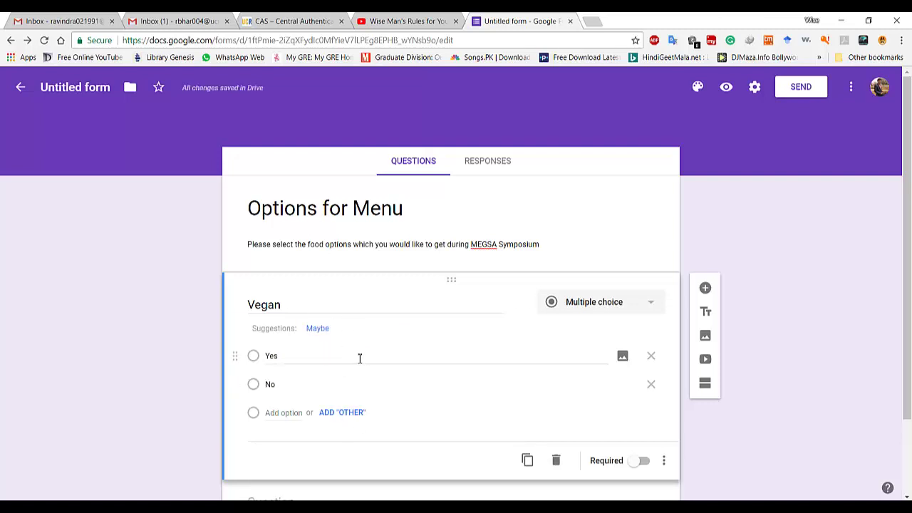
scroll(359, 358, down, 2)
Step: Title the second question 'Vegetarian' and give it answer choices Yes and No
click(302, 413)
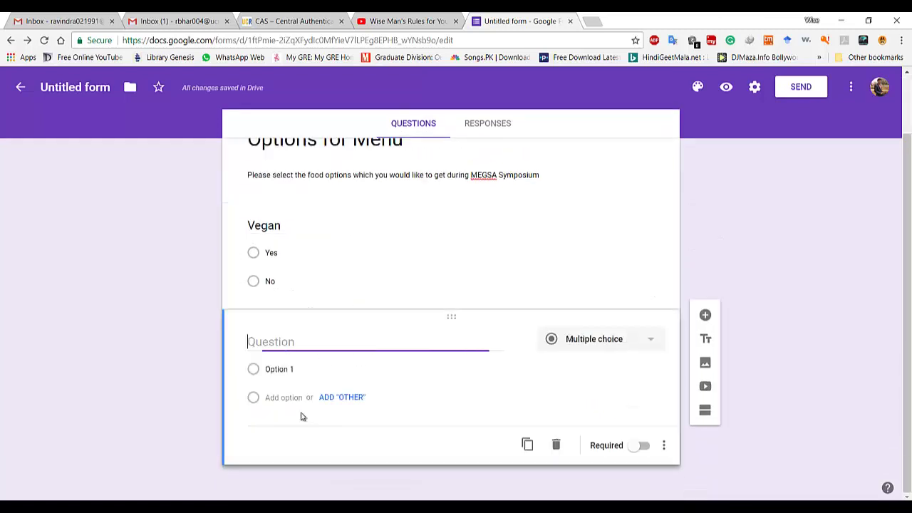
text(Vegetarian)
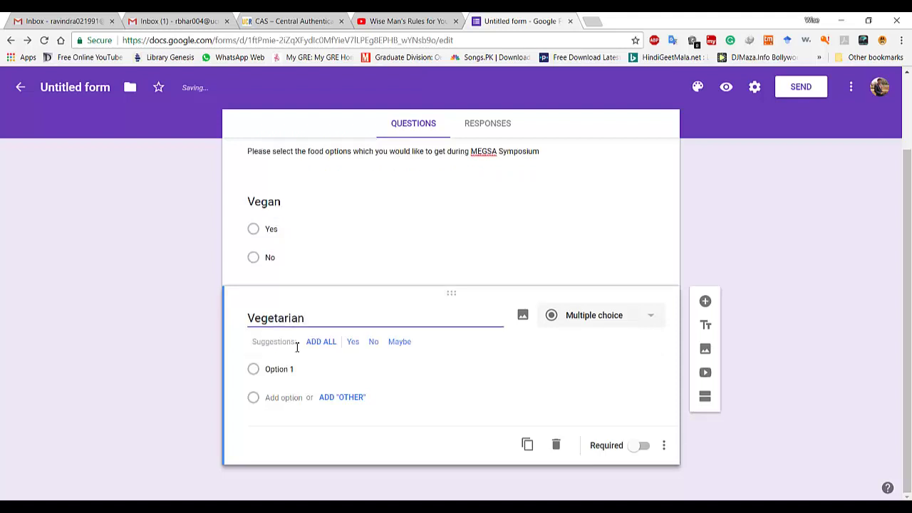
click(353, 342)
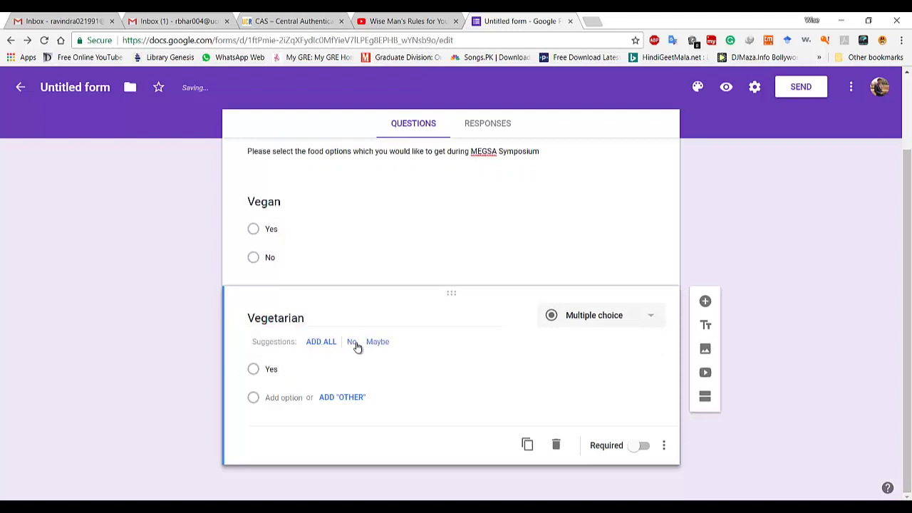
click(356, 344)
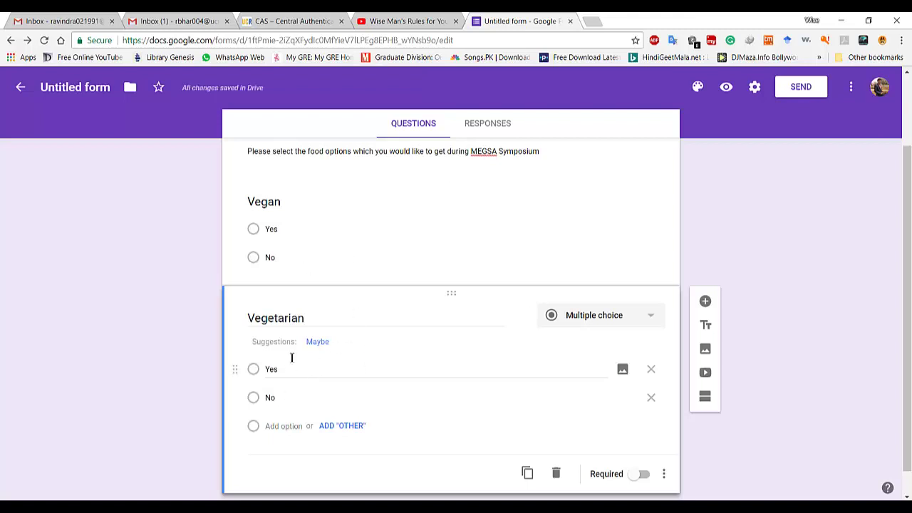
scroll(317, 321, down, 1)
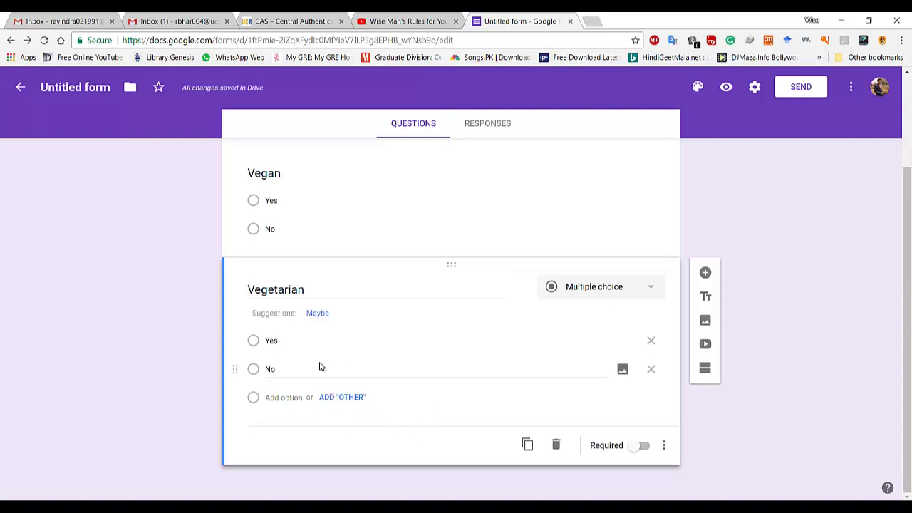
scroll(319, 366, up, 4)
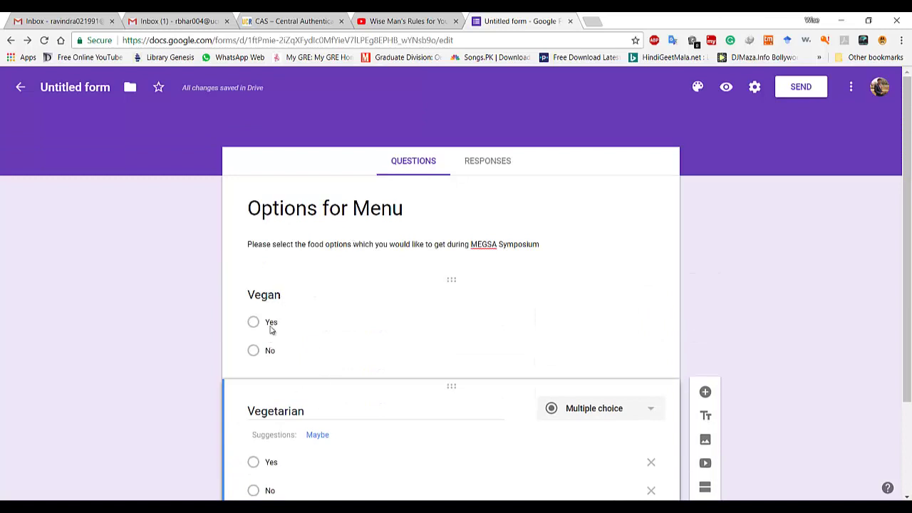
scroll(320, 361, down, 2)
scroll(320, 360, down, 1)
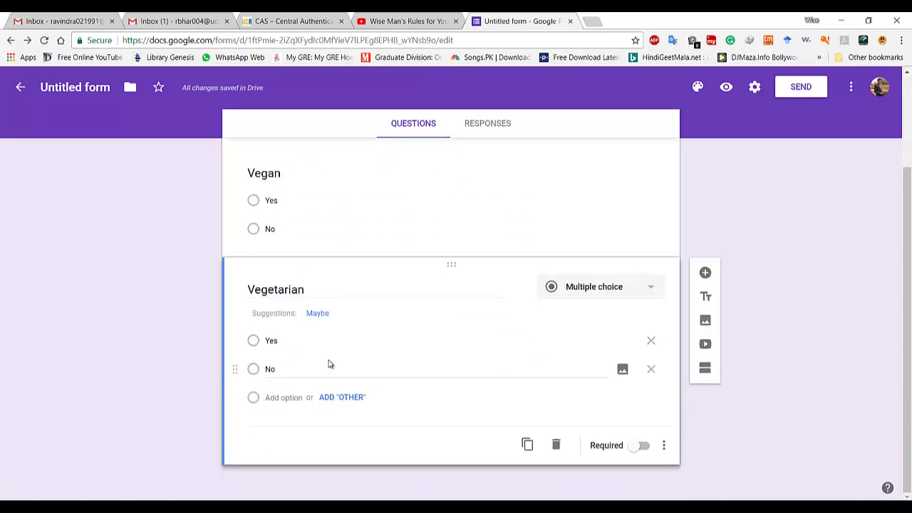